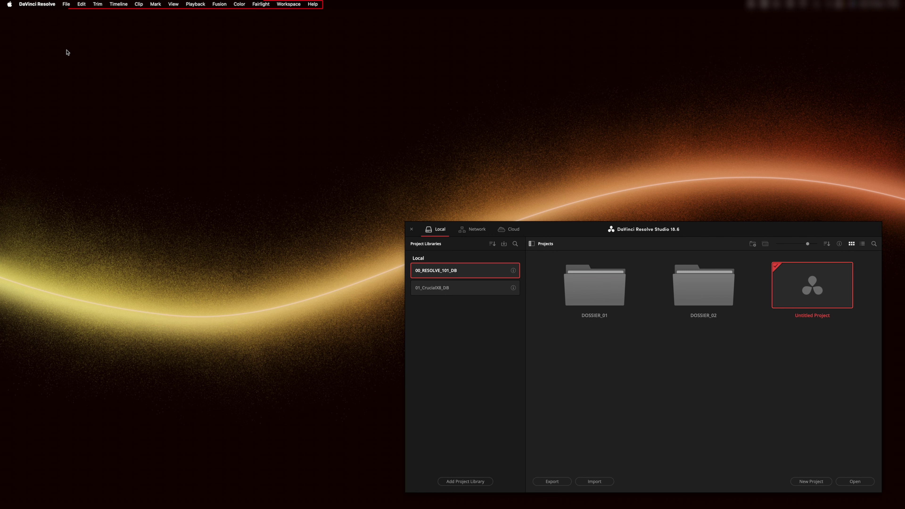
Open the application preferences, reposition the window and view both the User and System categories.
left_click(36, 4)
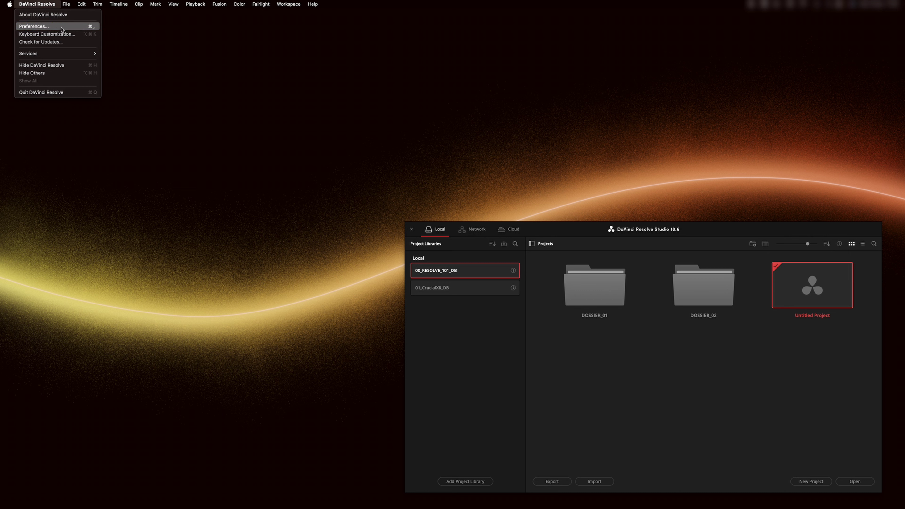
left_click(41, 28)
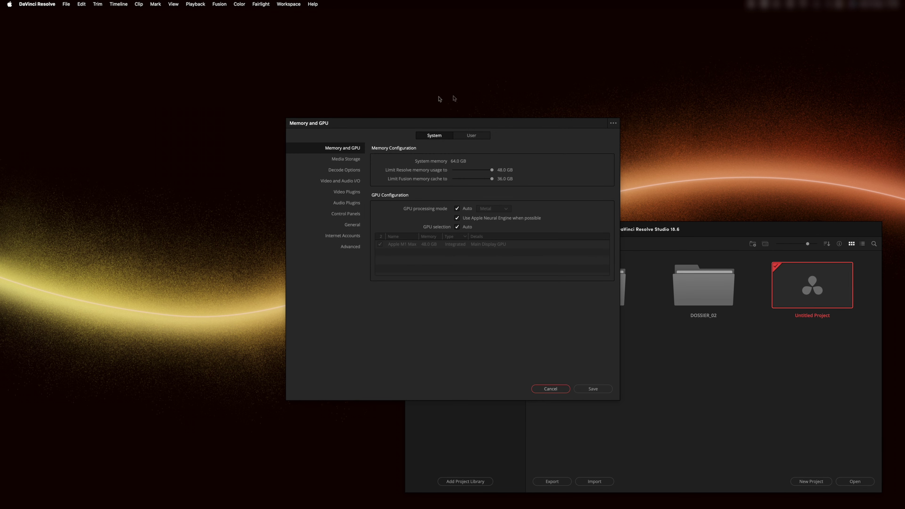
left_click_drag(471, 125, 406, 96)
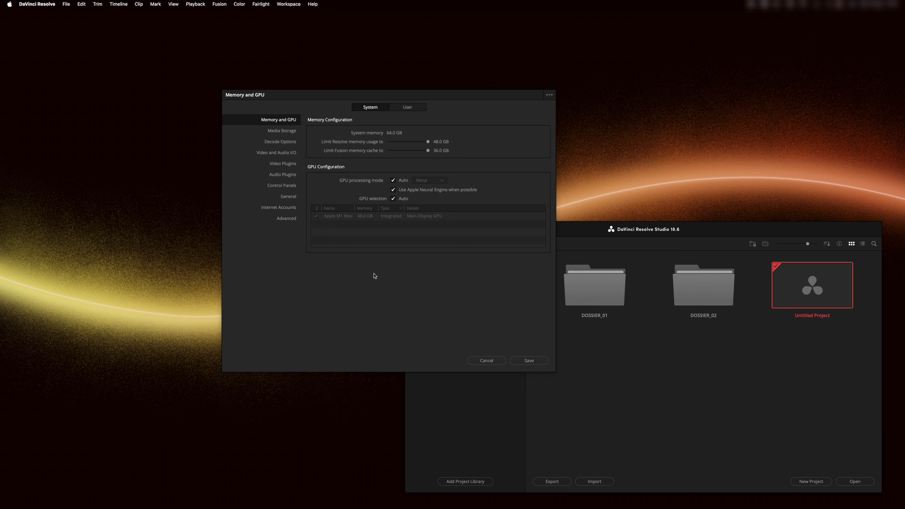
left_click(407, 108)
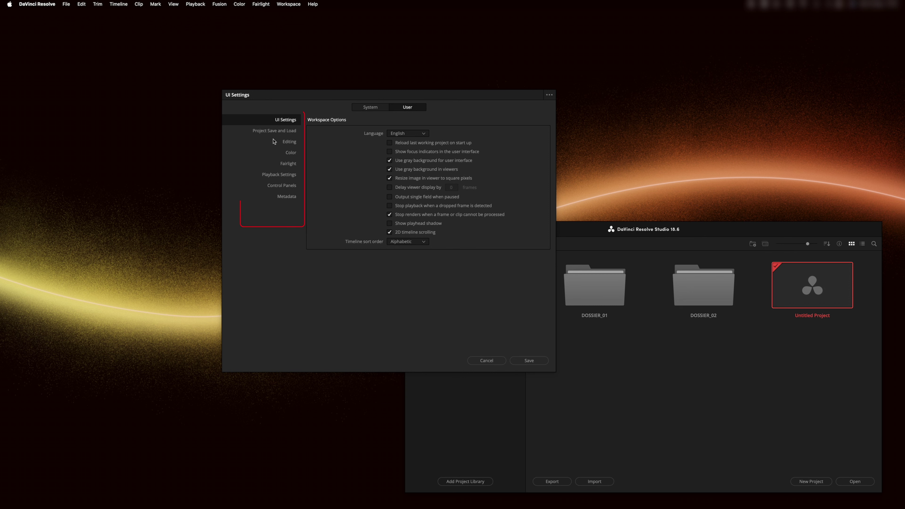
left_click(365, 111)
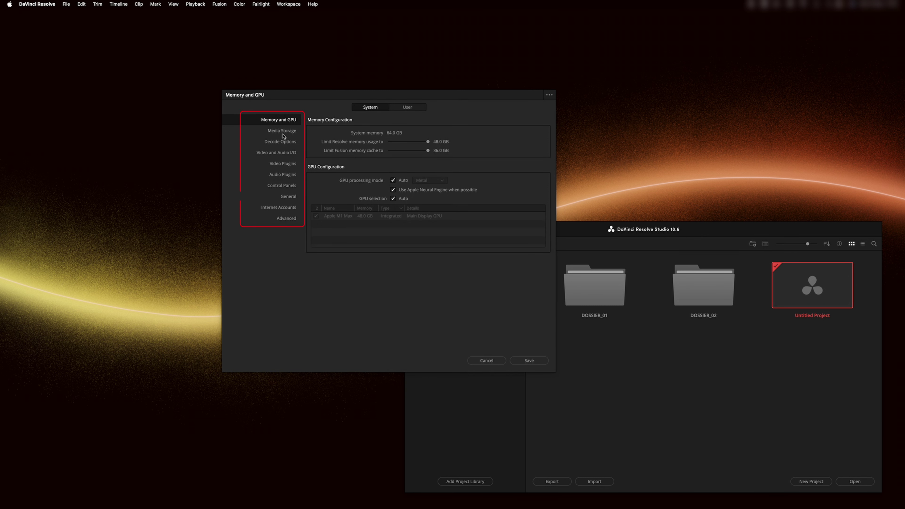
Check the preferences window's options menu for the command that resets the system preferences.
left_click(549, 95)
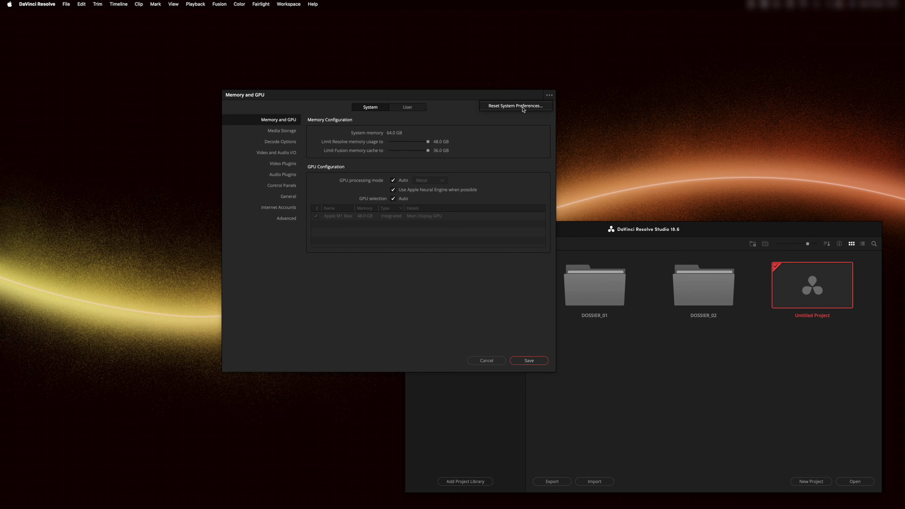
left_click(550, 96)
left_click(549, 96)
left_click(550, 96)
Set the proxy generation location to Ask when creating in the Media Storage preferences.
left_click(279, 132)
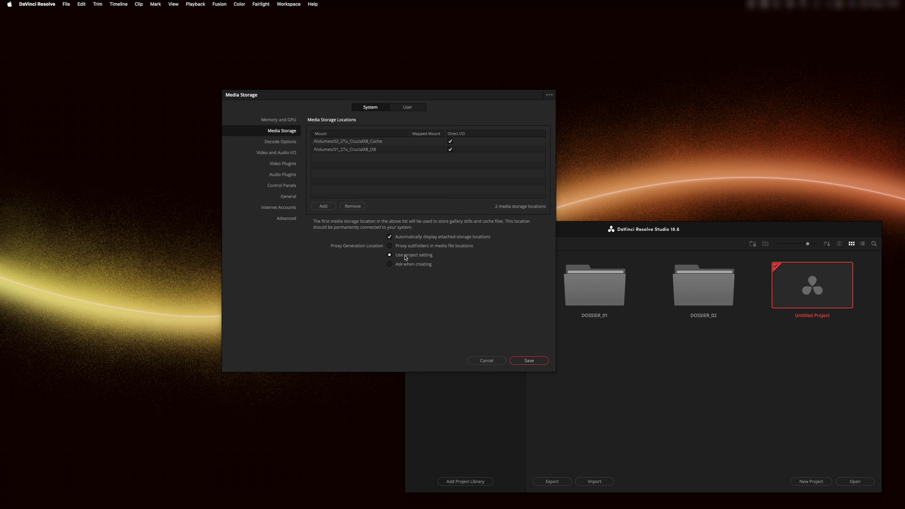
left_click(389, 265)
Review the Decode Options and choose UltraStudio Monitor 3G as the monitor device in the Video and Audio I/O preferences.
left_click(281, 143)
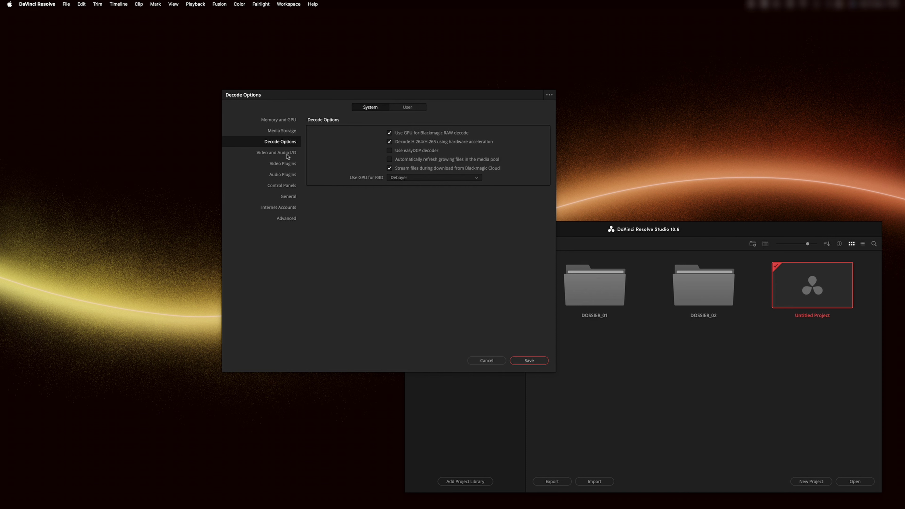
left_click(296, 153)
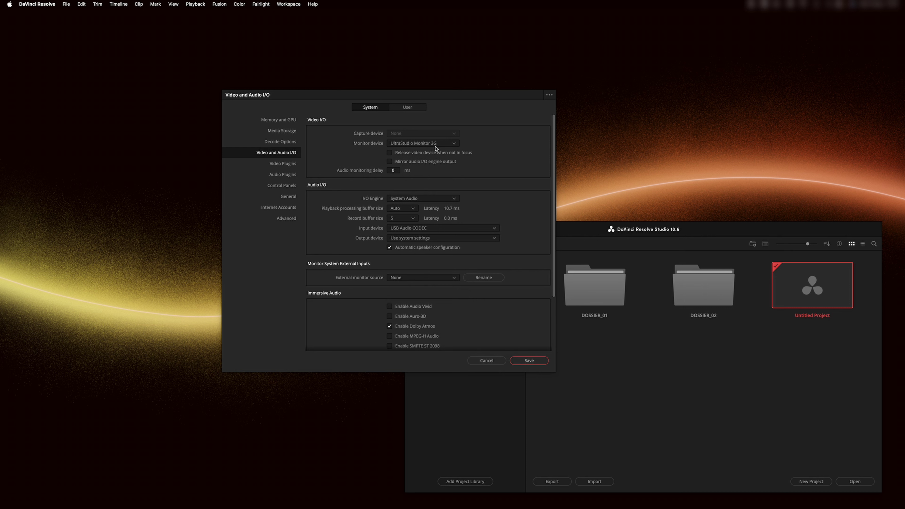
left_click(454, 144)
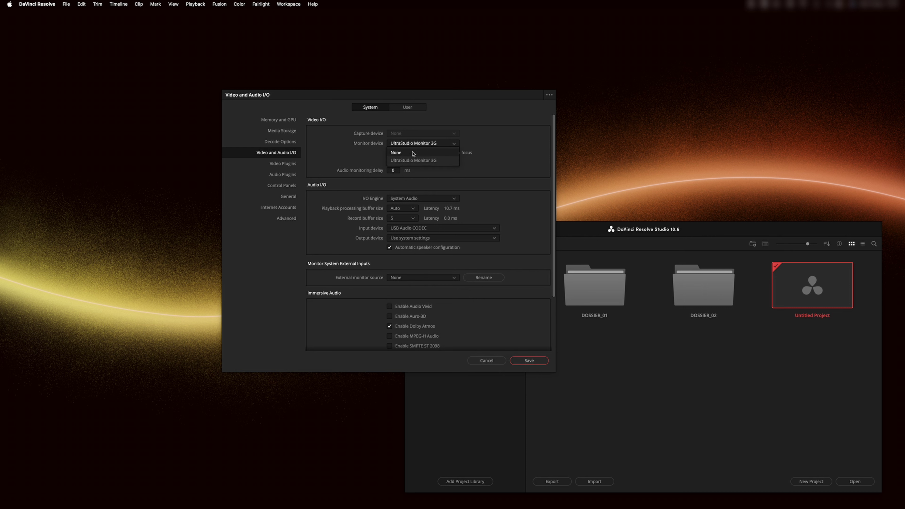
left_click(420, 159)
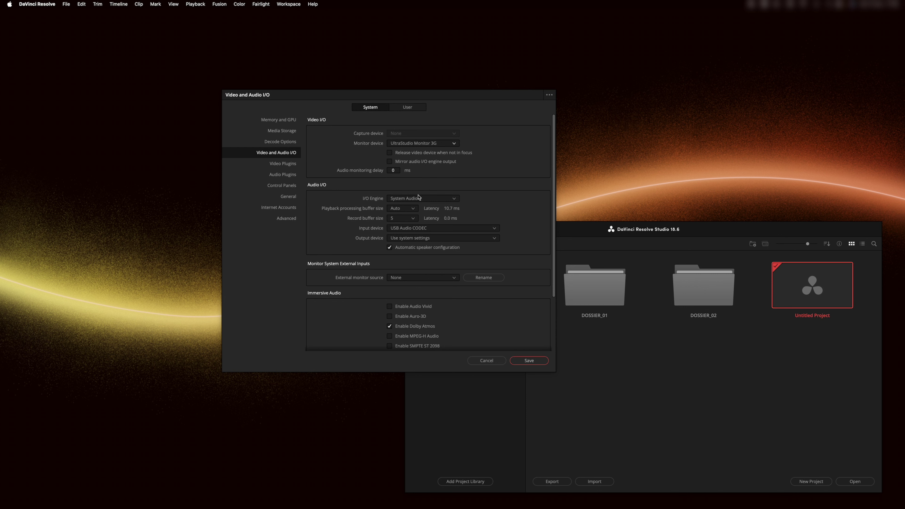
Examine the audio I/O engine choices, the external monitor sources and the immersive audio and Dolby Atmos settings.
left_click(452, 199)
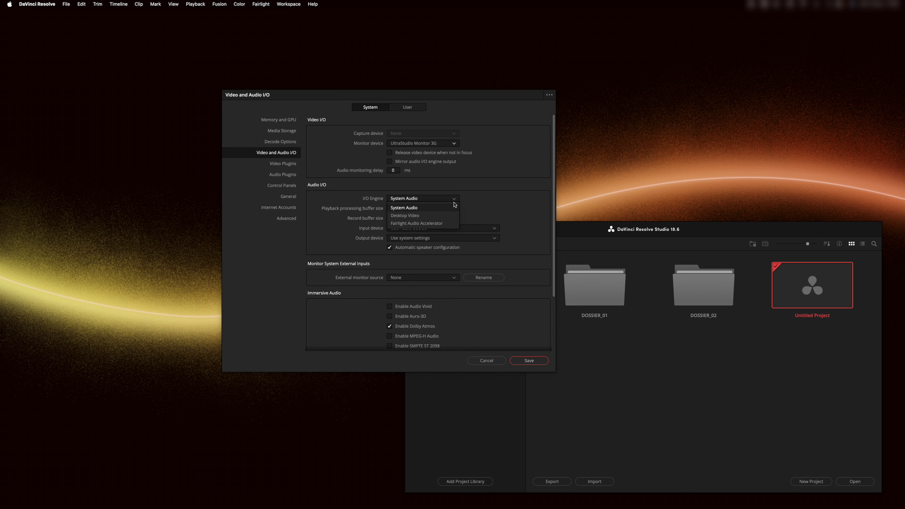
left_click(478, 201)
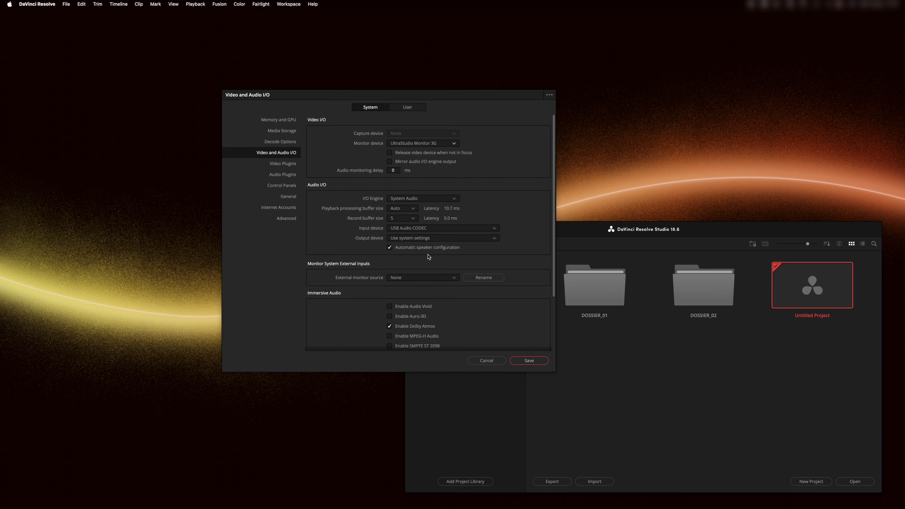
scroll(428, 256, "down", 2)
left_click(442, 241)
scroll(421, 259, "down", 2)
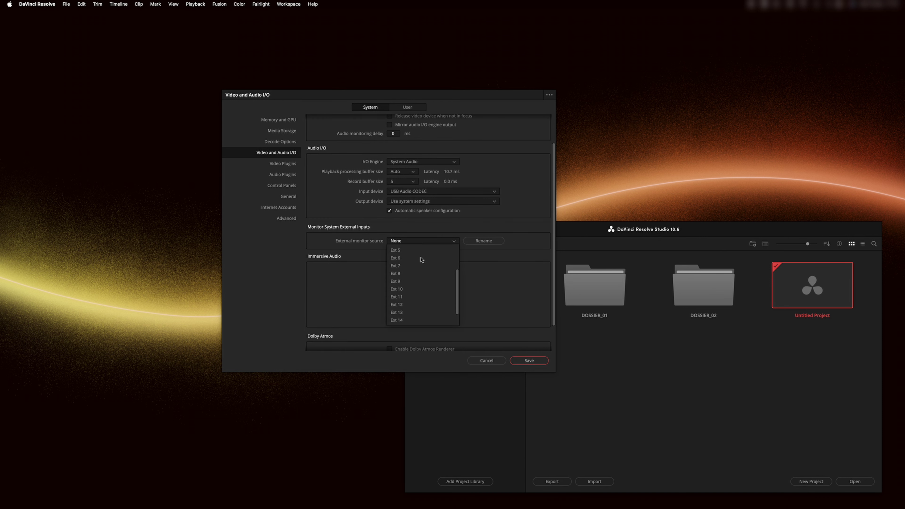
scroll(422, 262, "up", 2)
left_click(426, 228)
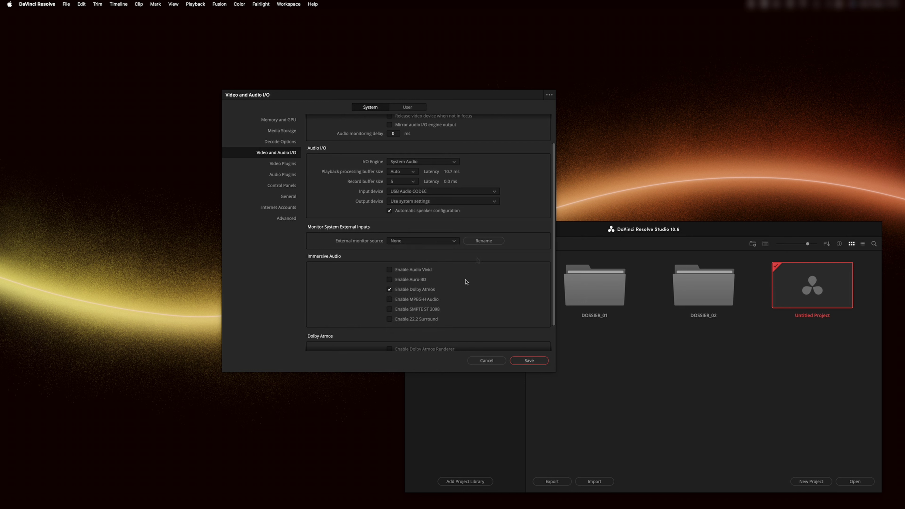
scroll(334, 301, "down", 2)
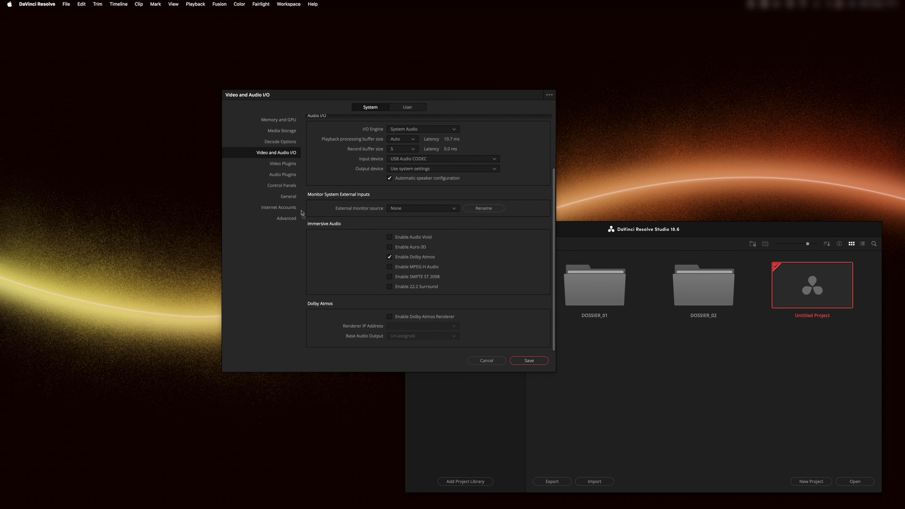
Review the Video Plugins, the available Audio Plugins and the Control Panels preferences.
left_click(281, 164)
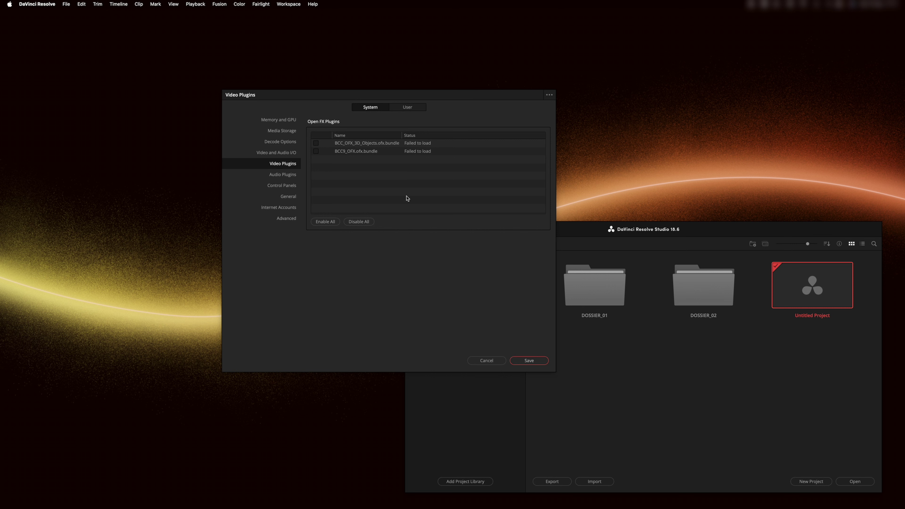
left_click(288, 174)
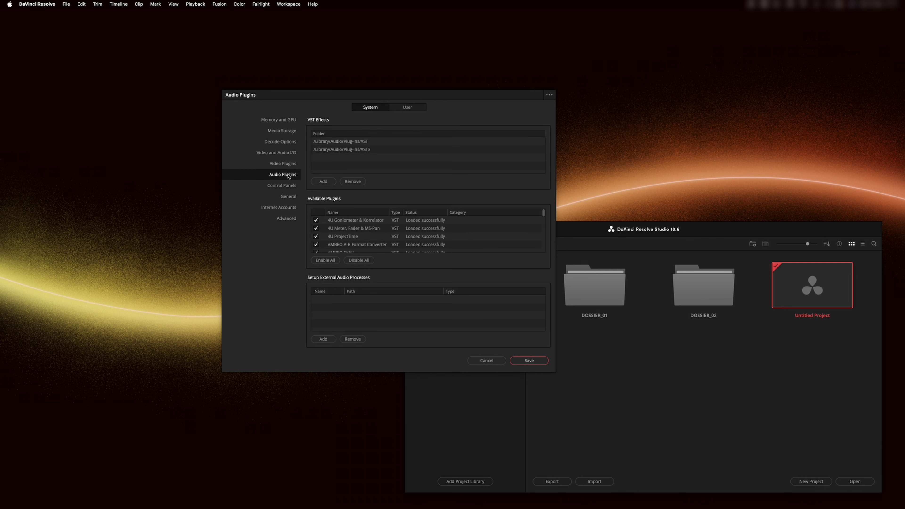
scroll(364, 235, "down", 5)
scroll(368, 236, "up", 5)
left_click(283, 185)
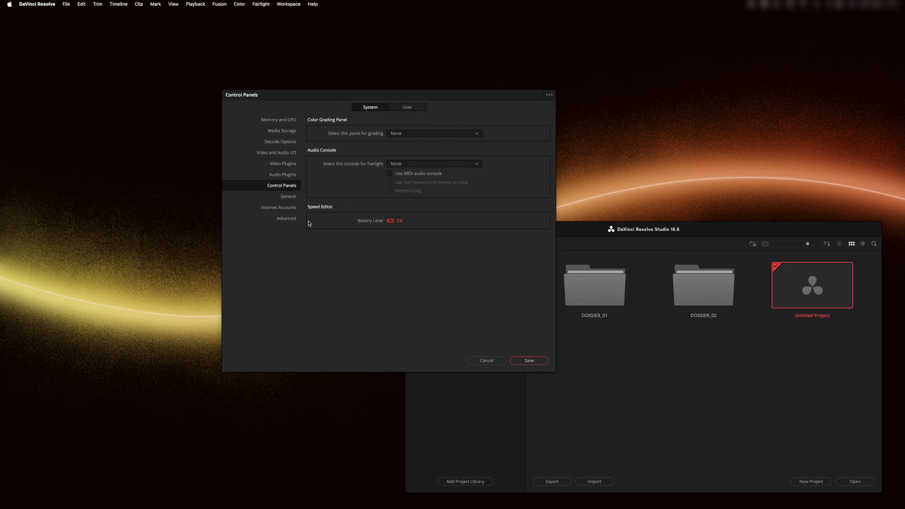
Try the automatic problem reports option and its optional email field in the General preferences, and switch the option off again.
left_click(290, 198)
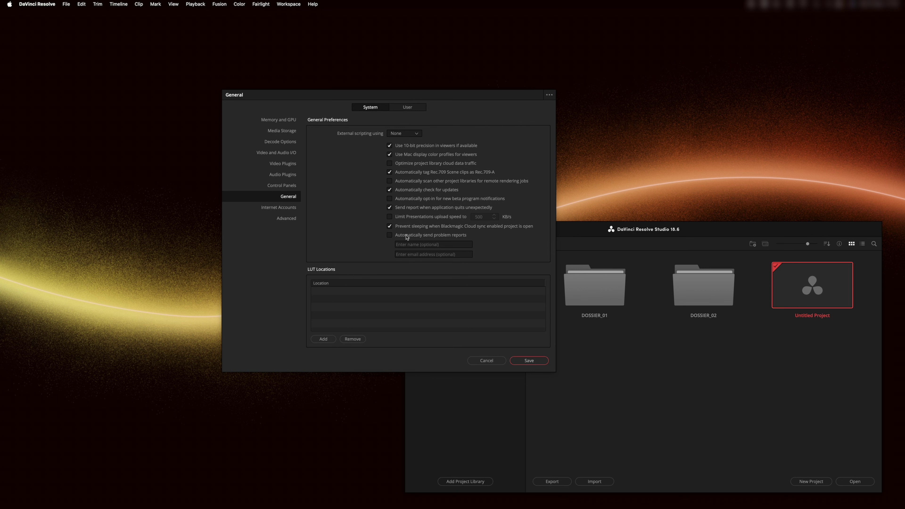
left_click(389, 235)
left_click(417, 254)
left_click(389, 235)
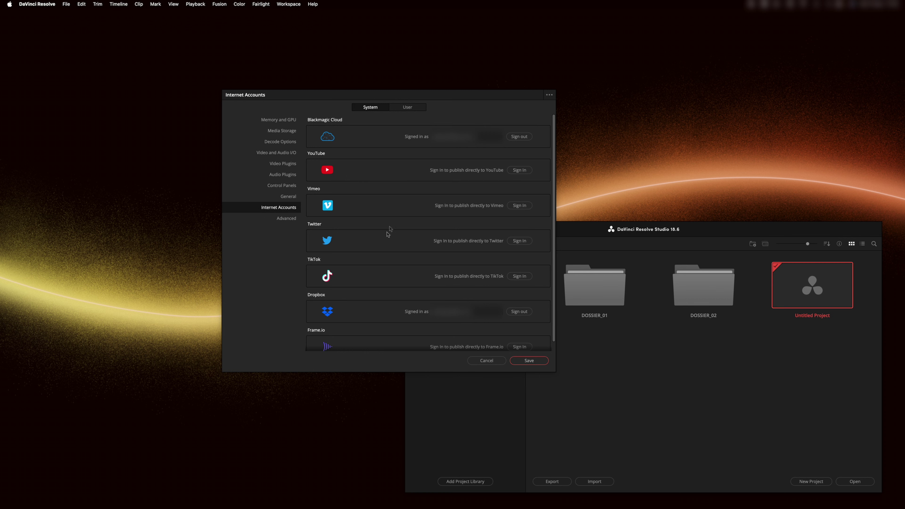
View the Advanced settings of the system preferences.
left_click(284, 218)
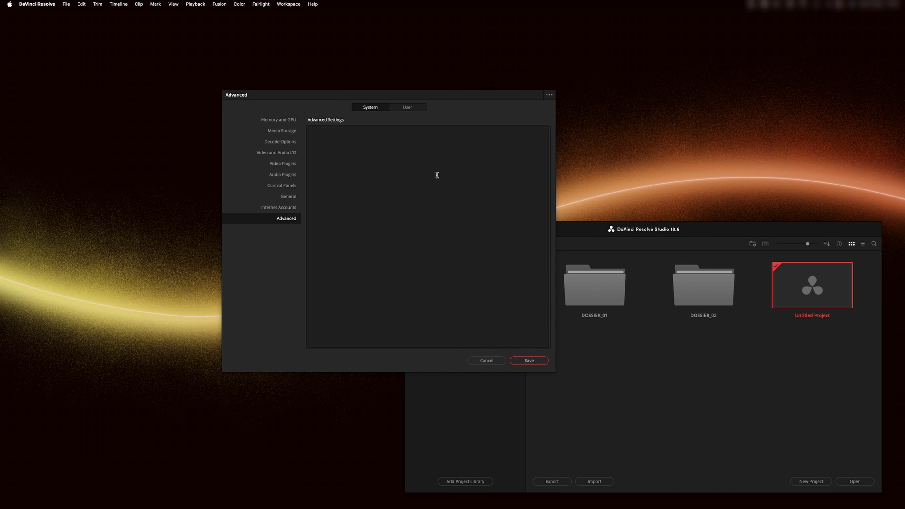